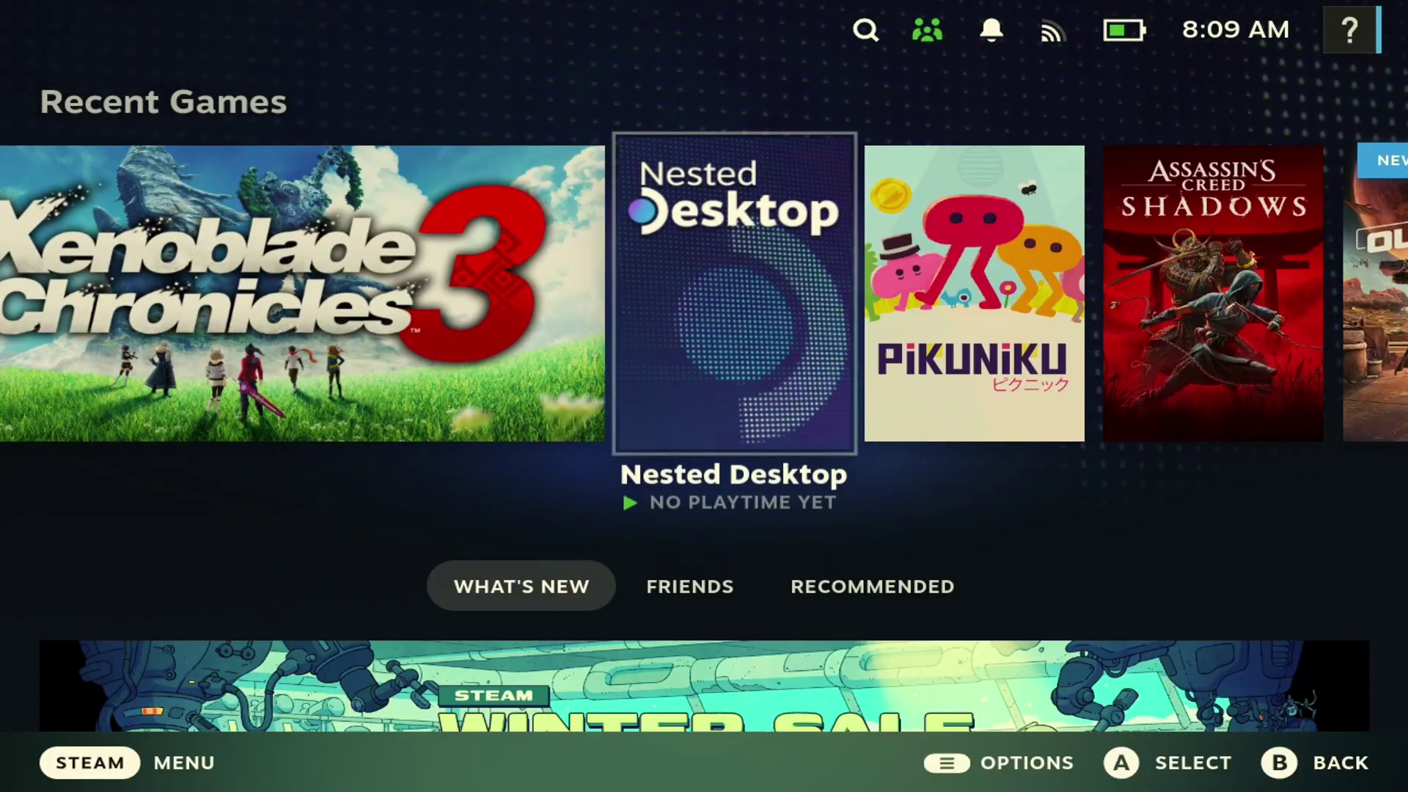
key(Right)
key(Left)
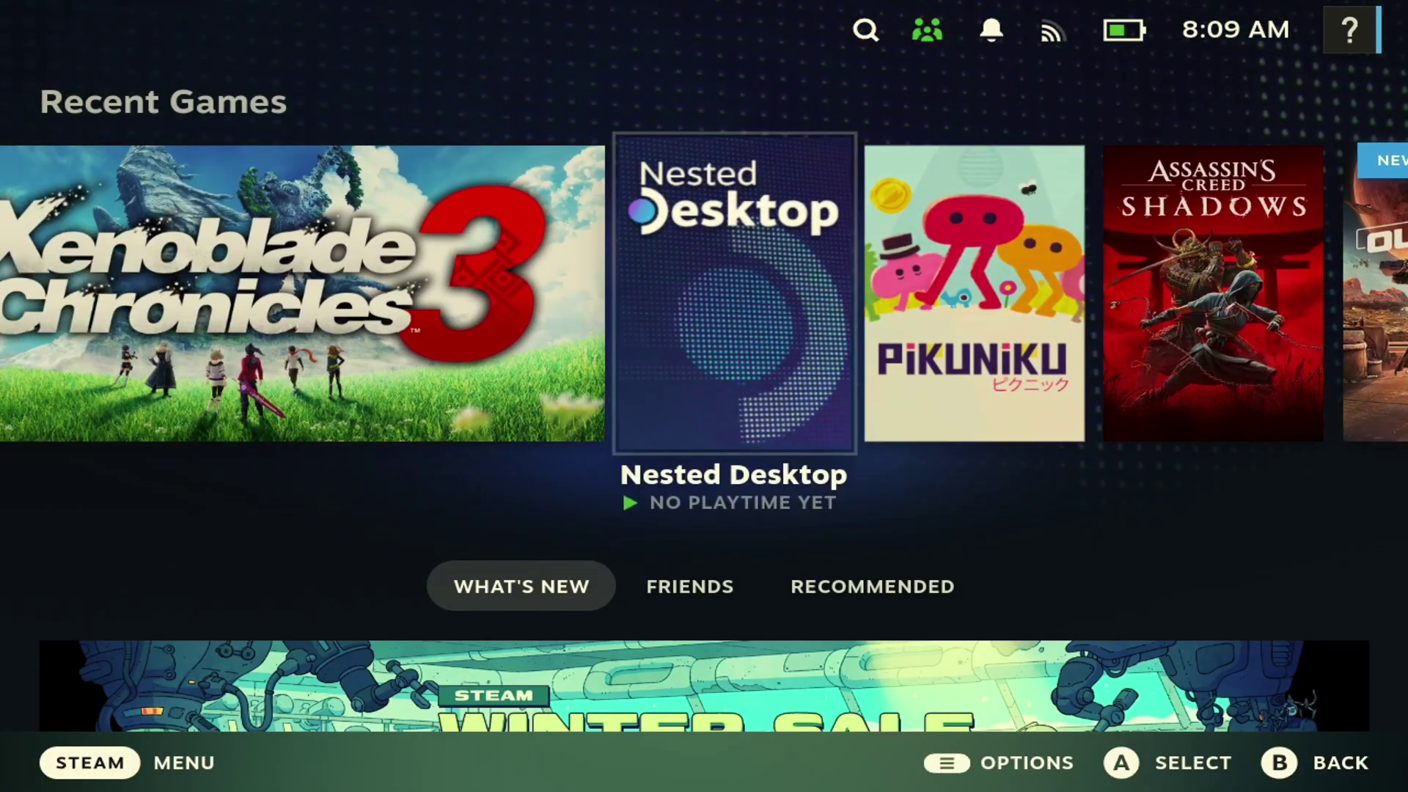
Launch Nested Desktop from its tile in Recent Games
key(Return)
key(Return)
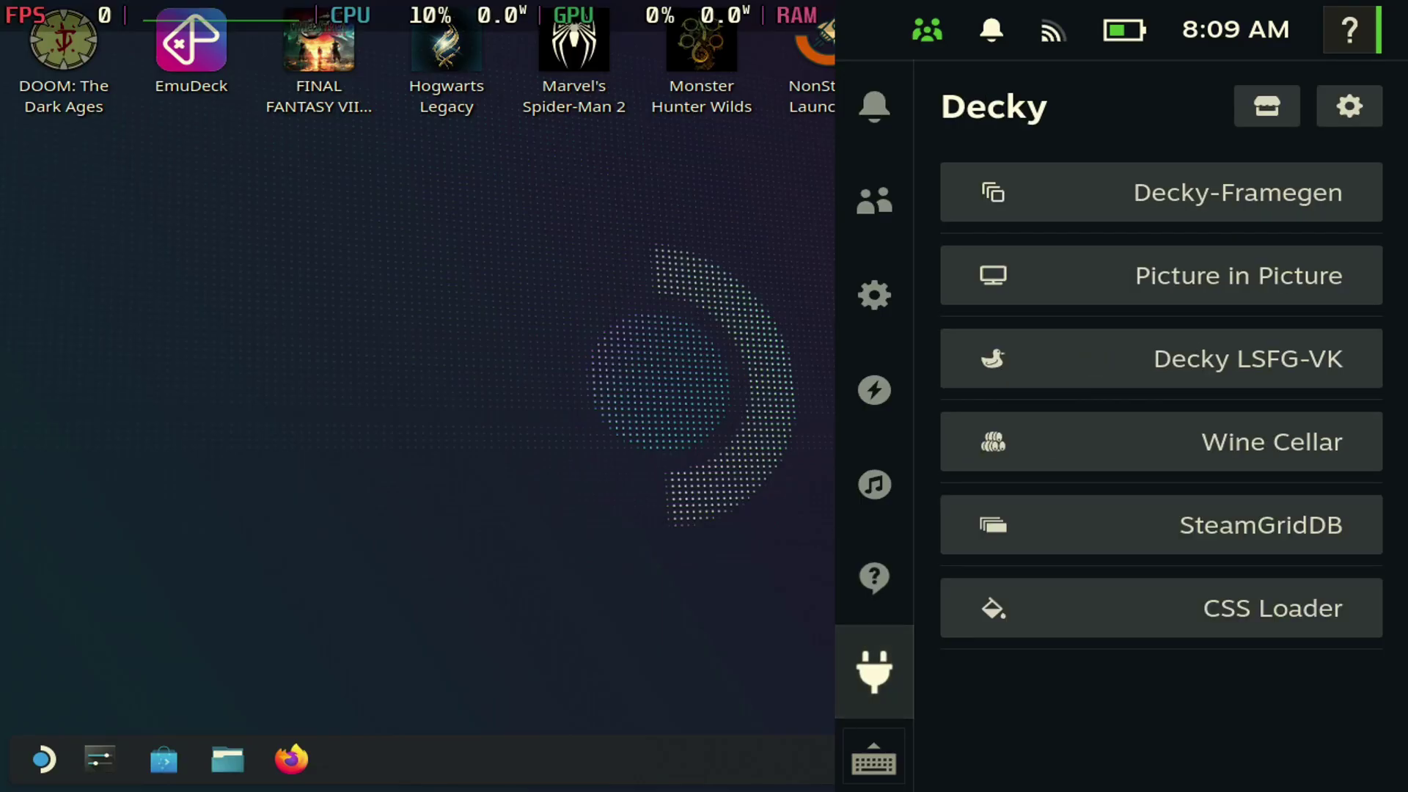
Browse the Decky, Help, Quick Settings and Performance panels, then close Quick Access
key(Up)
key(Down)
key(Up)
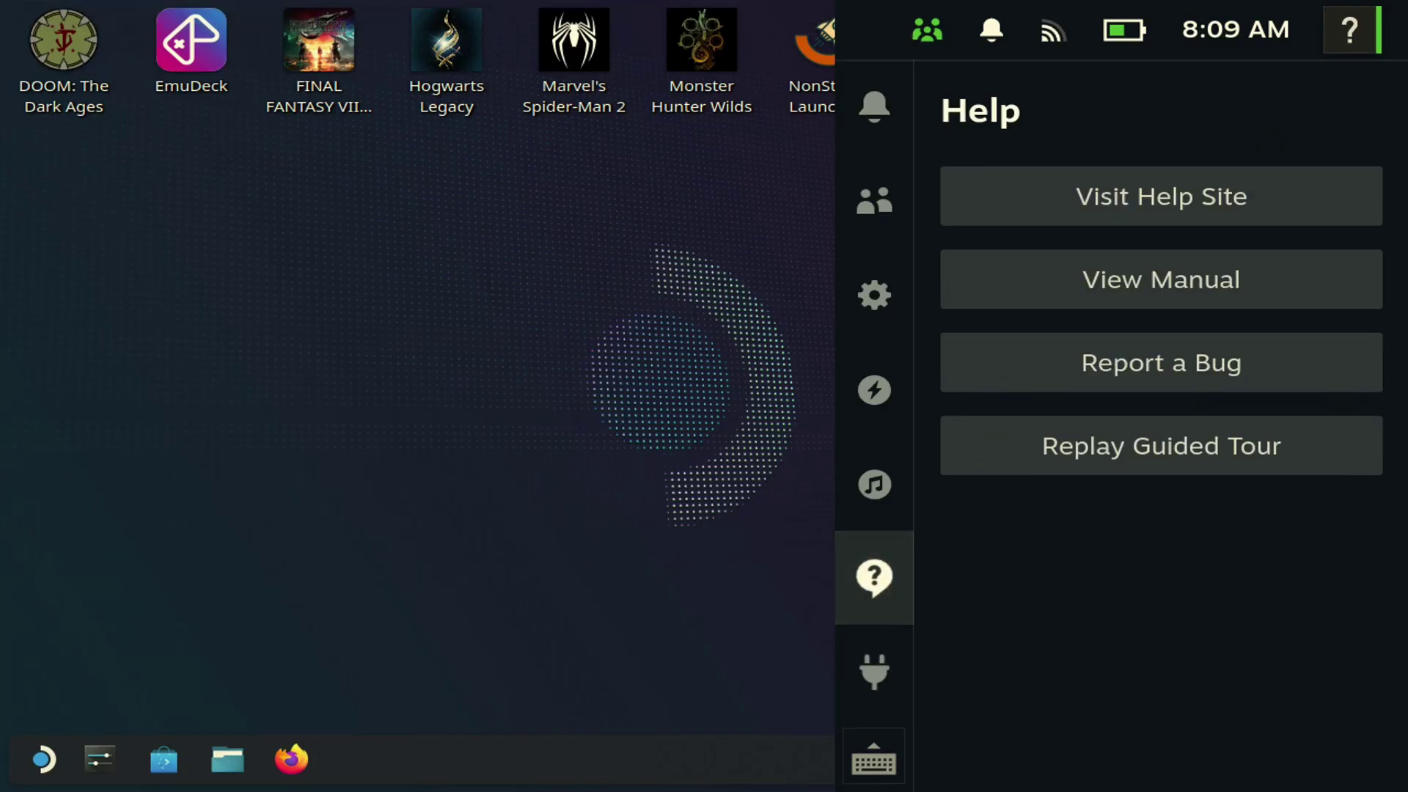
key(Down)
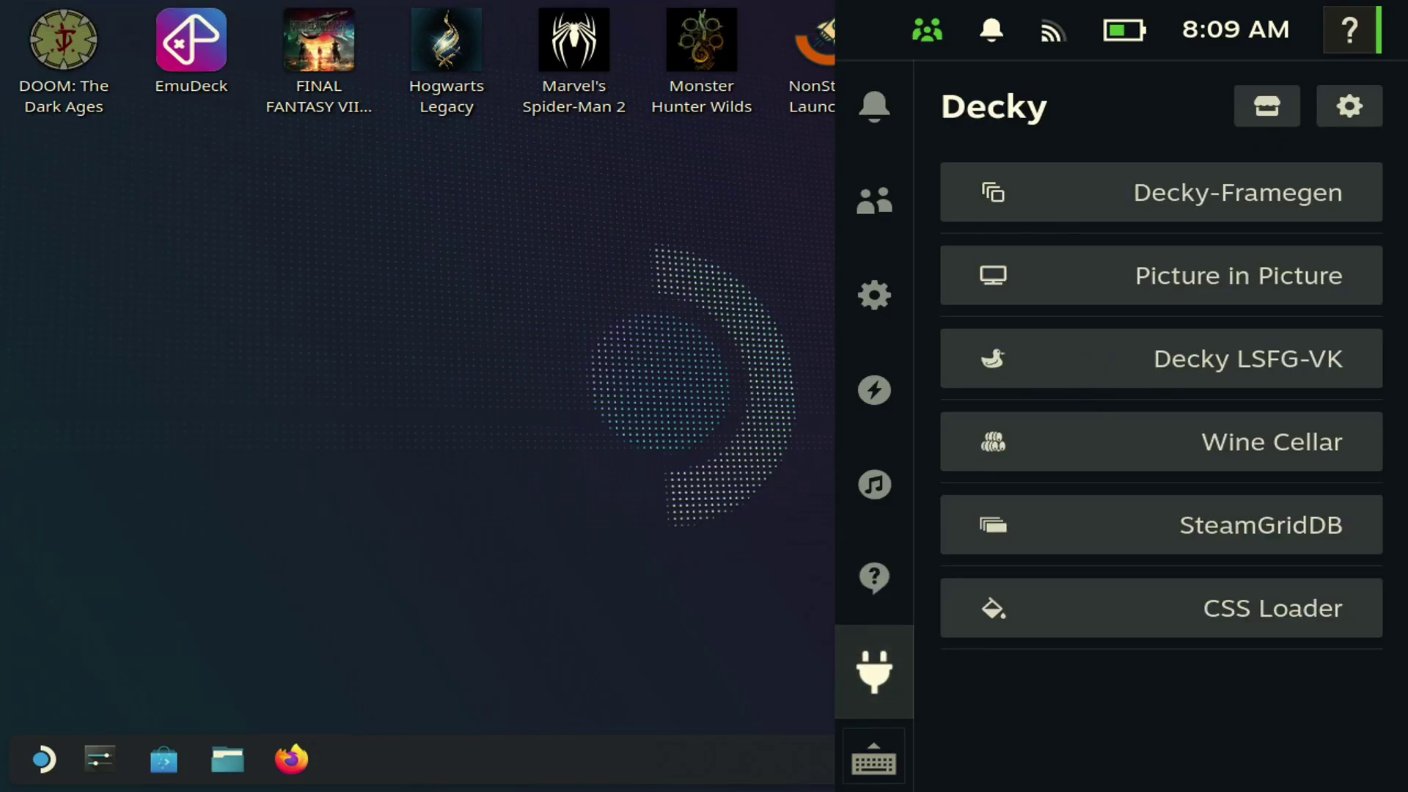
key(F12)
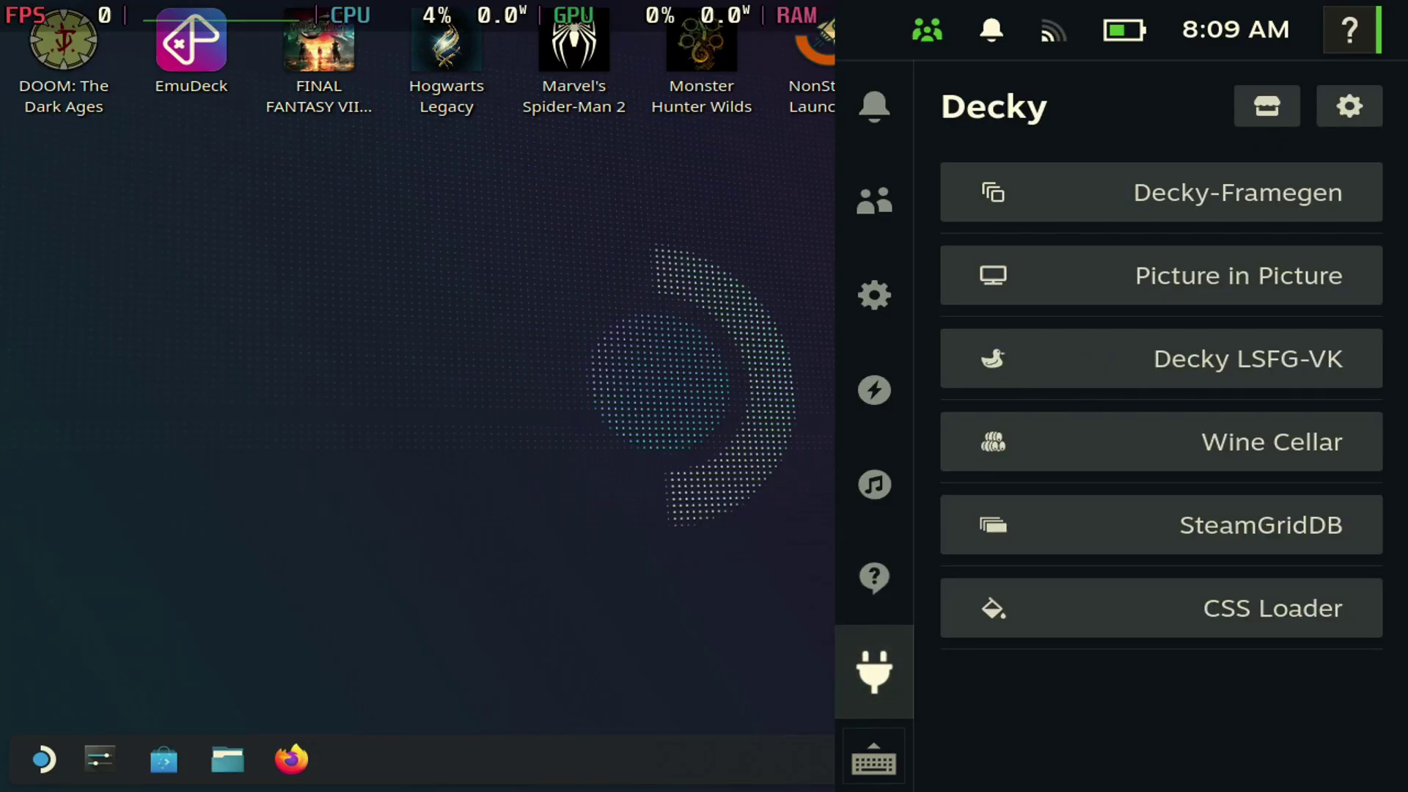
key(Up)
key(Up)
key(Up)
key(Up)
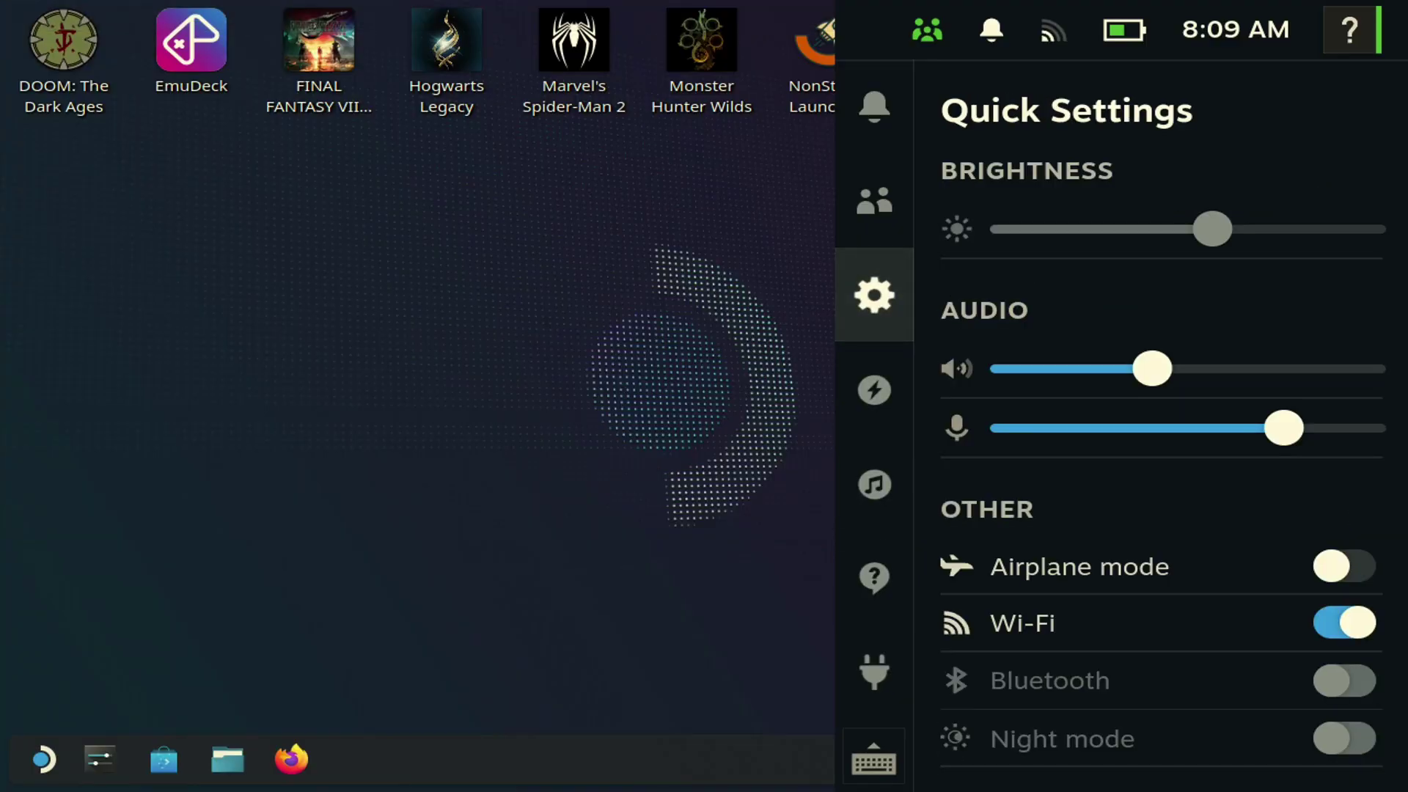
key(Down)
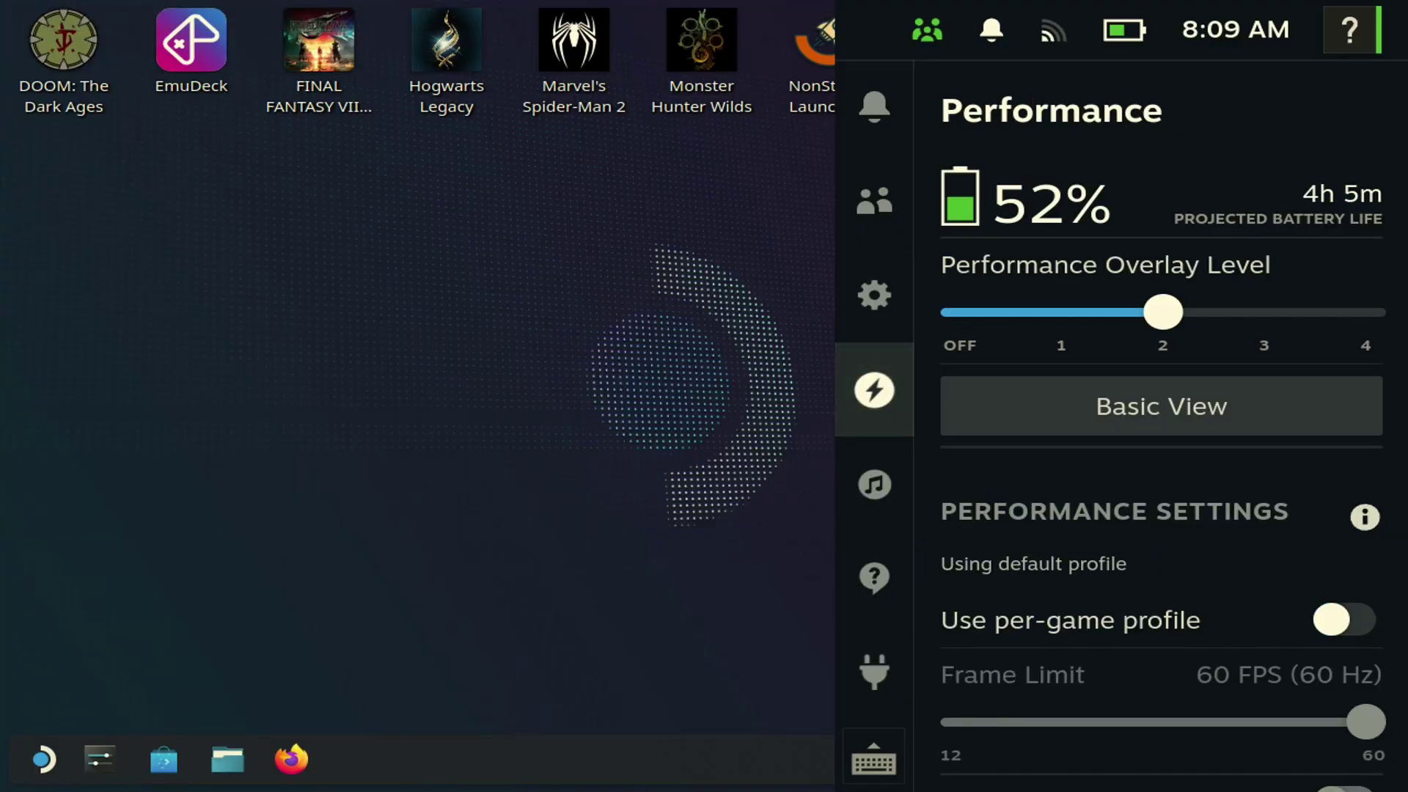
key(Escape)
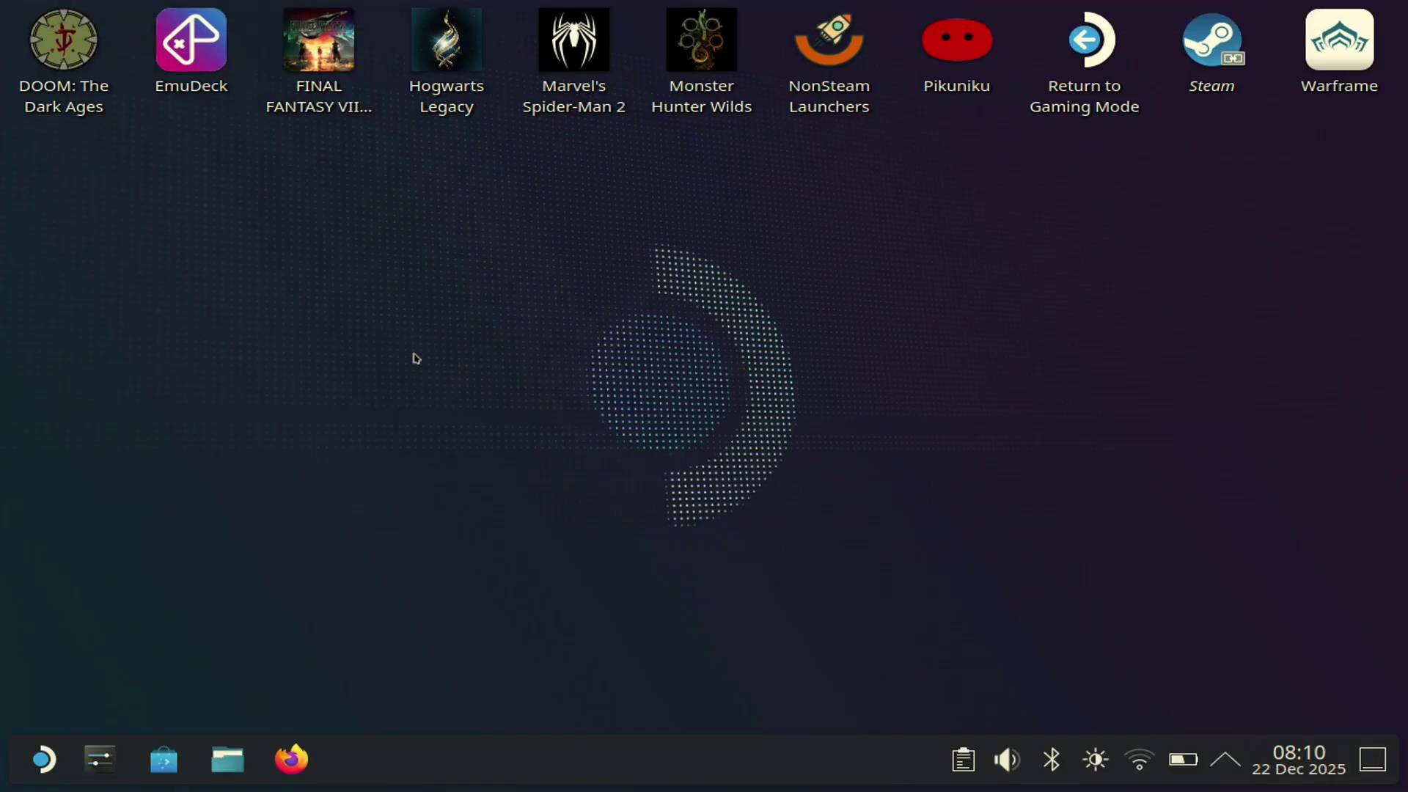
Search the KDE application launcher for 'n' and hide the on-screen keyboard
key(super)
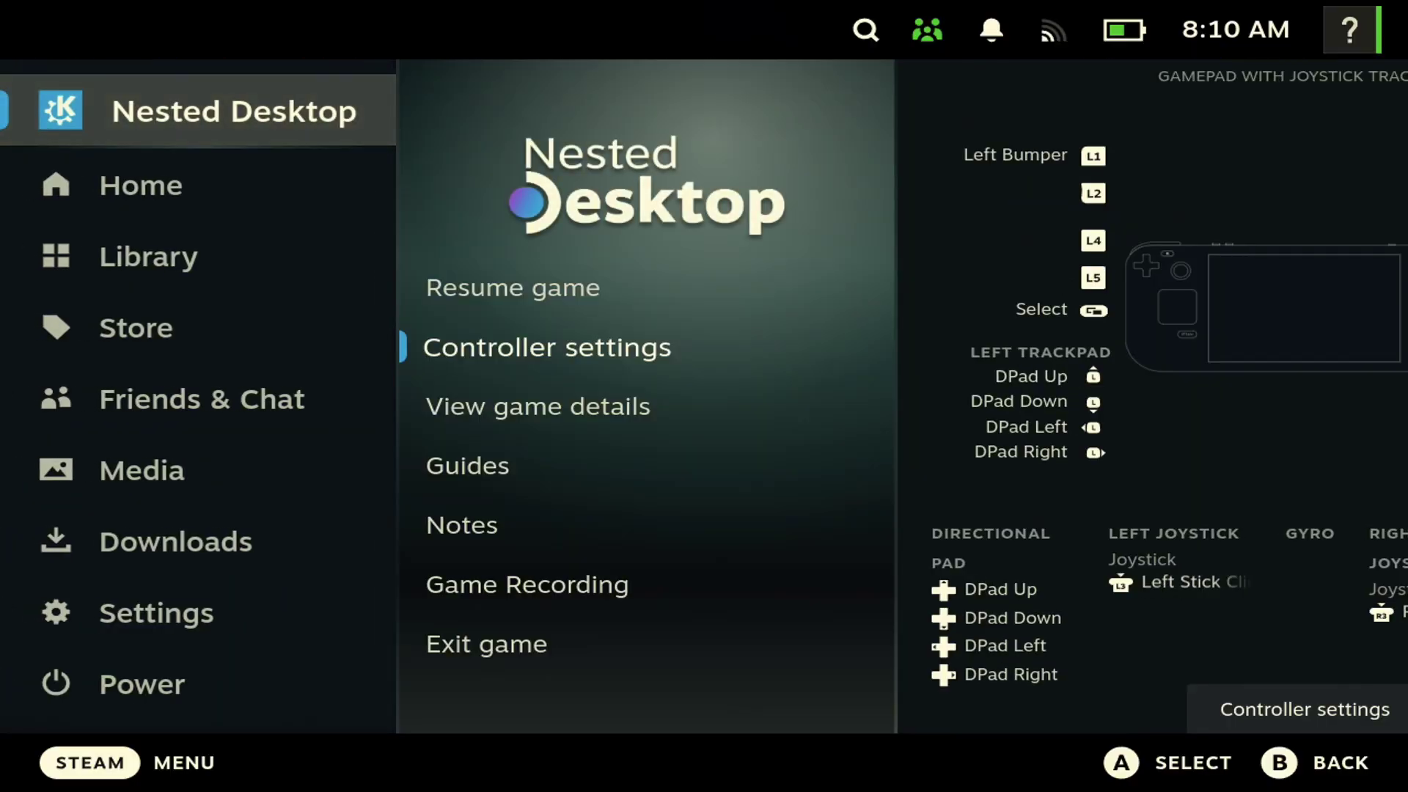
key(Escape)
click(44, 759)
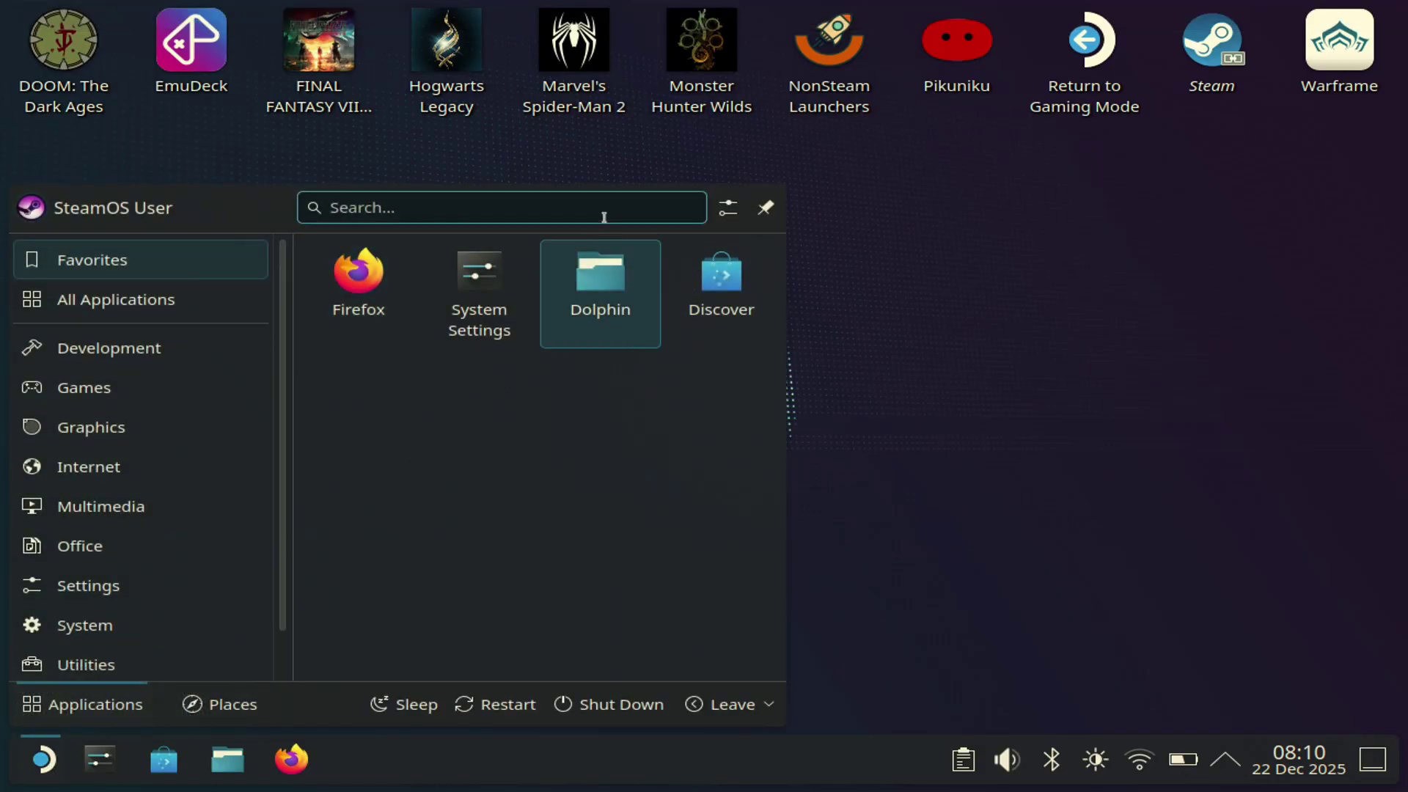
click(500, 207)
text(n)
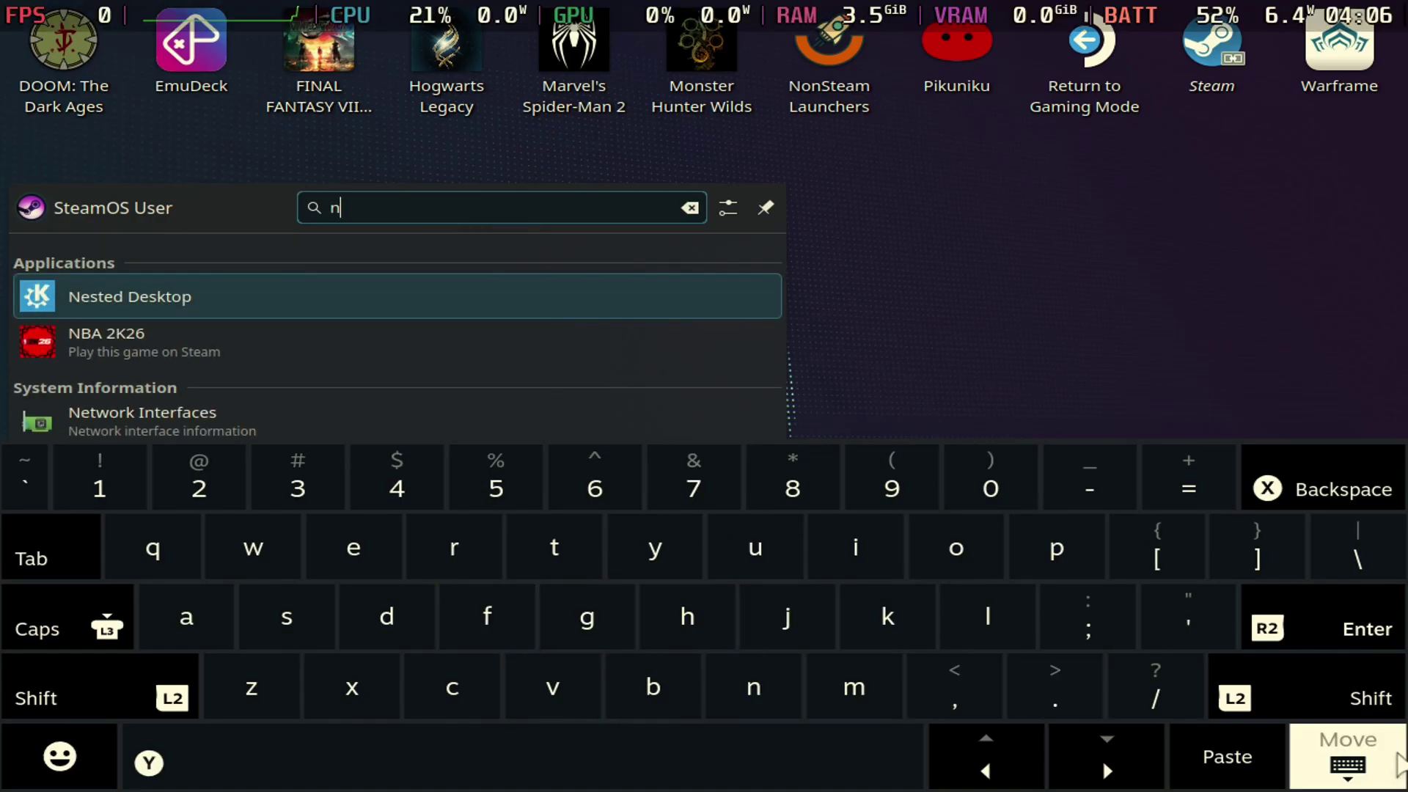
click(1347, 757)
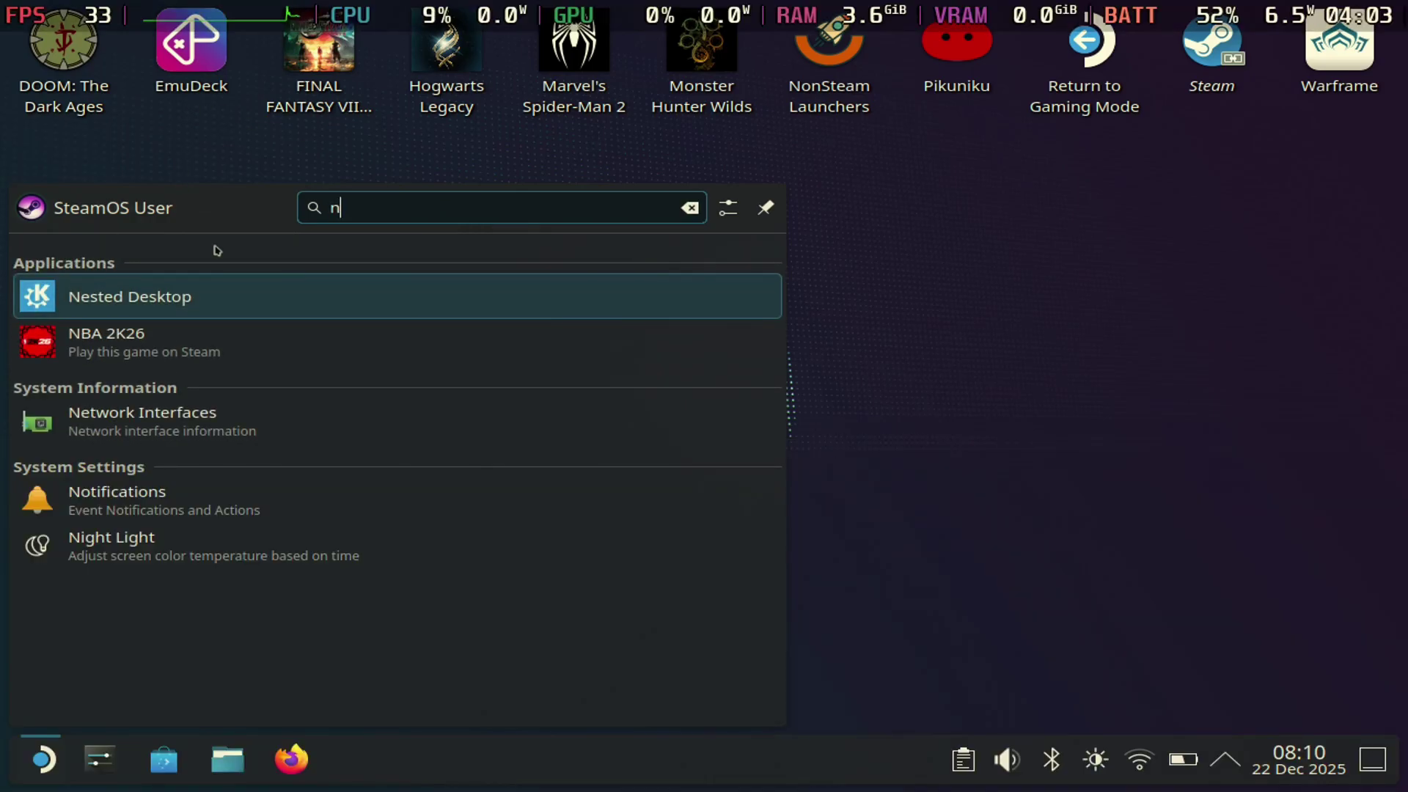
View a launcher result's context menu with Add to Steam, then close it
right_click(253, 296)
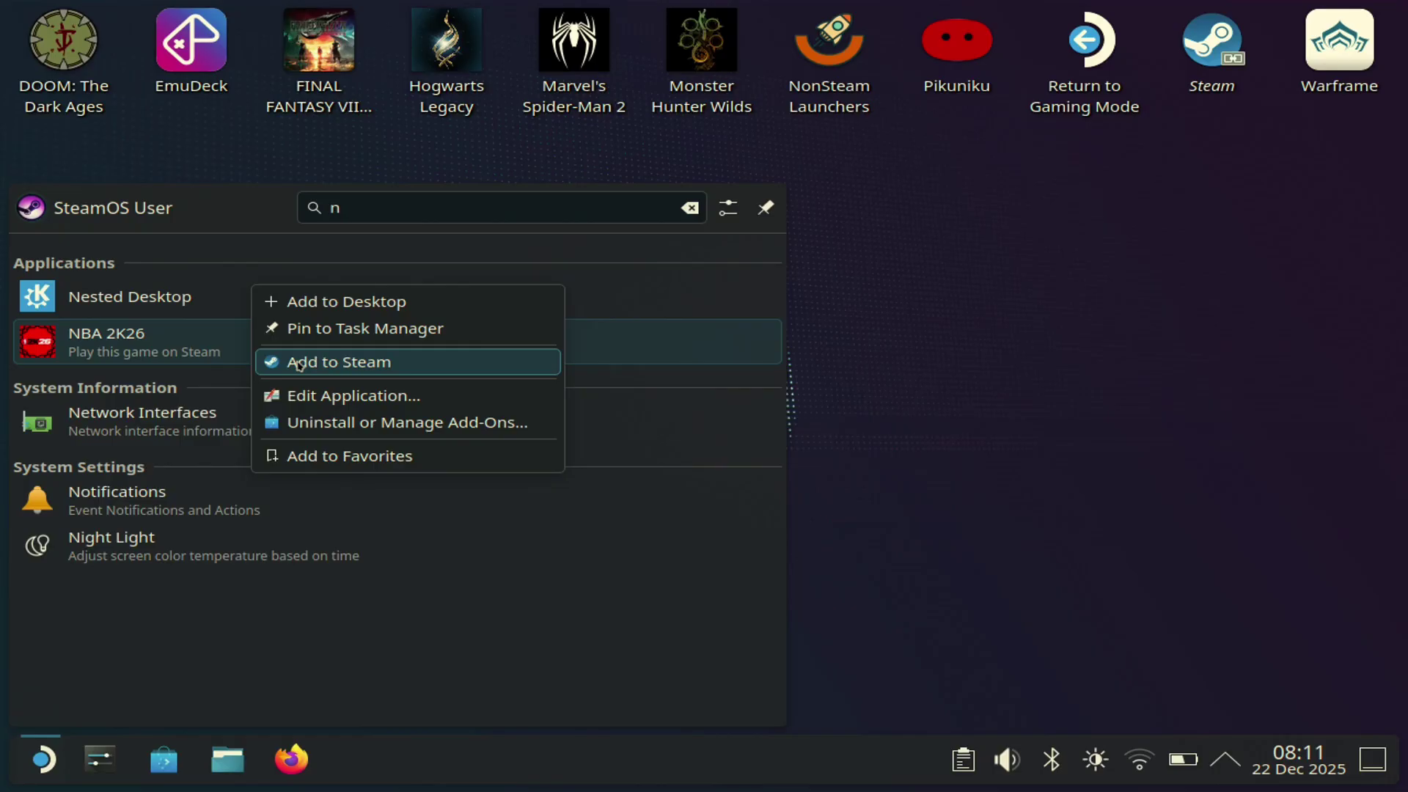
click(846, 493)
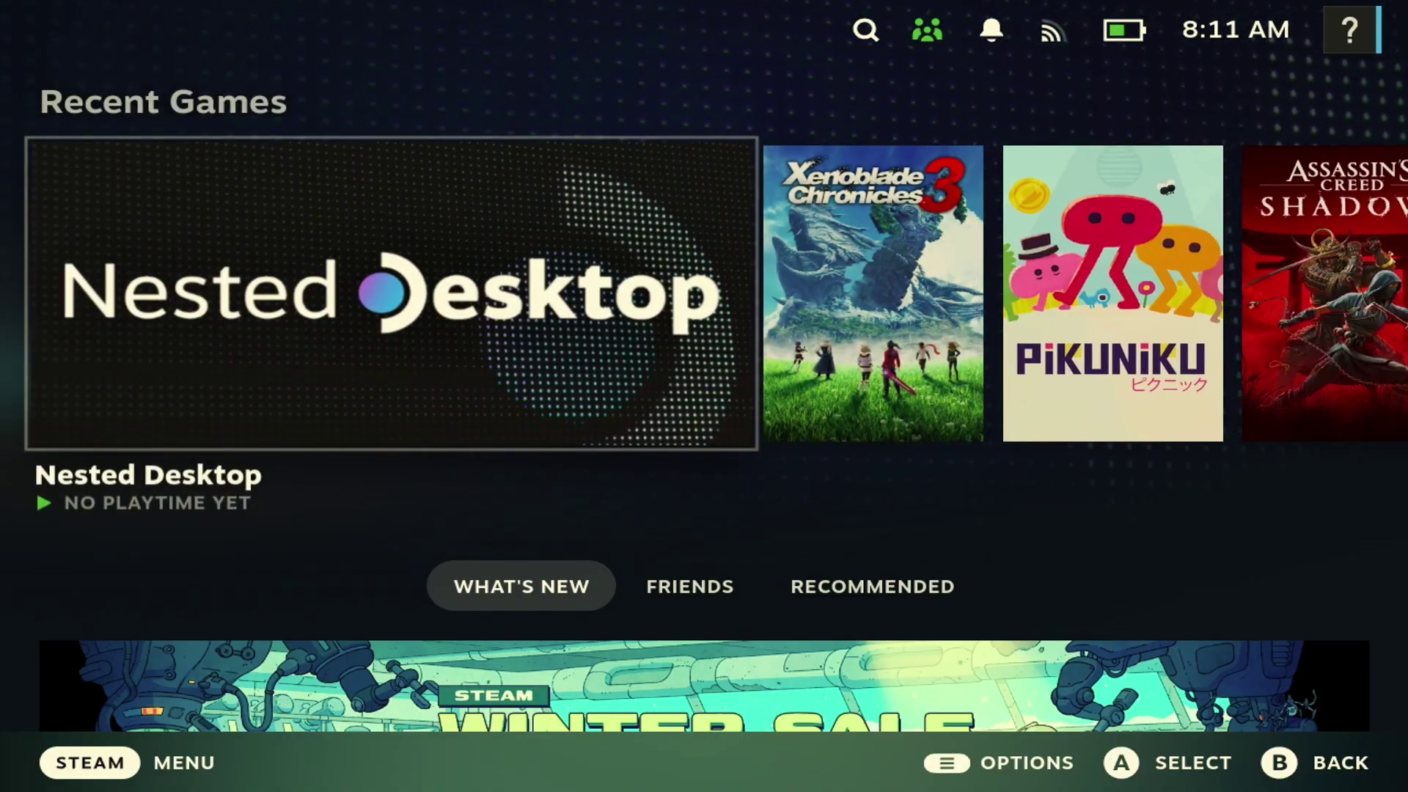
Open the SteamGridDB plugin page in Decky, then return home
key(ctrl+2)
key(Down)
key(Down)
key(Down)
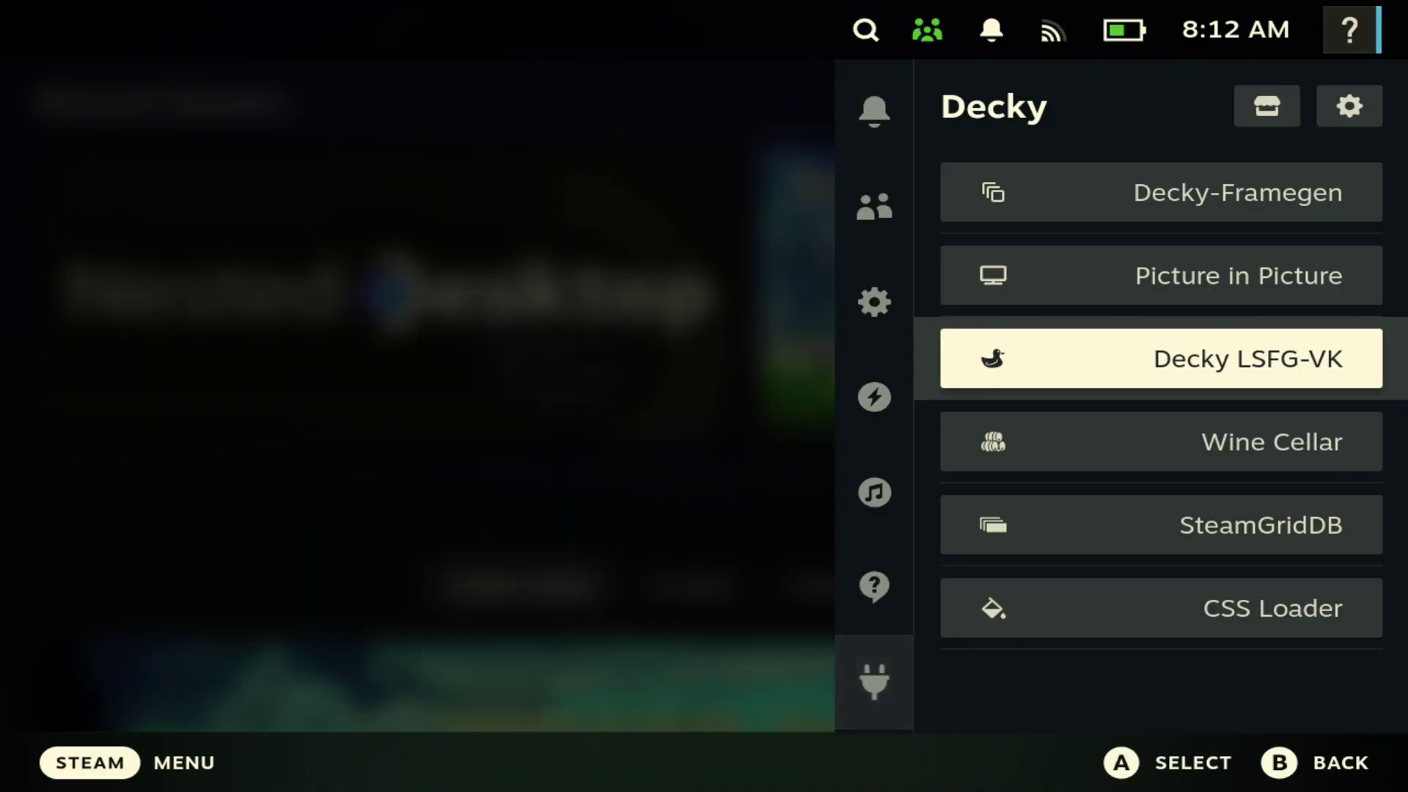
key(Down)
key(Down)
key(Return)
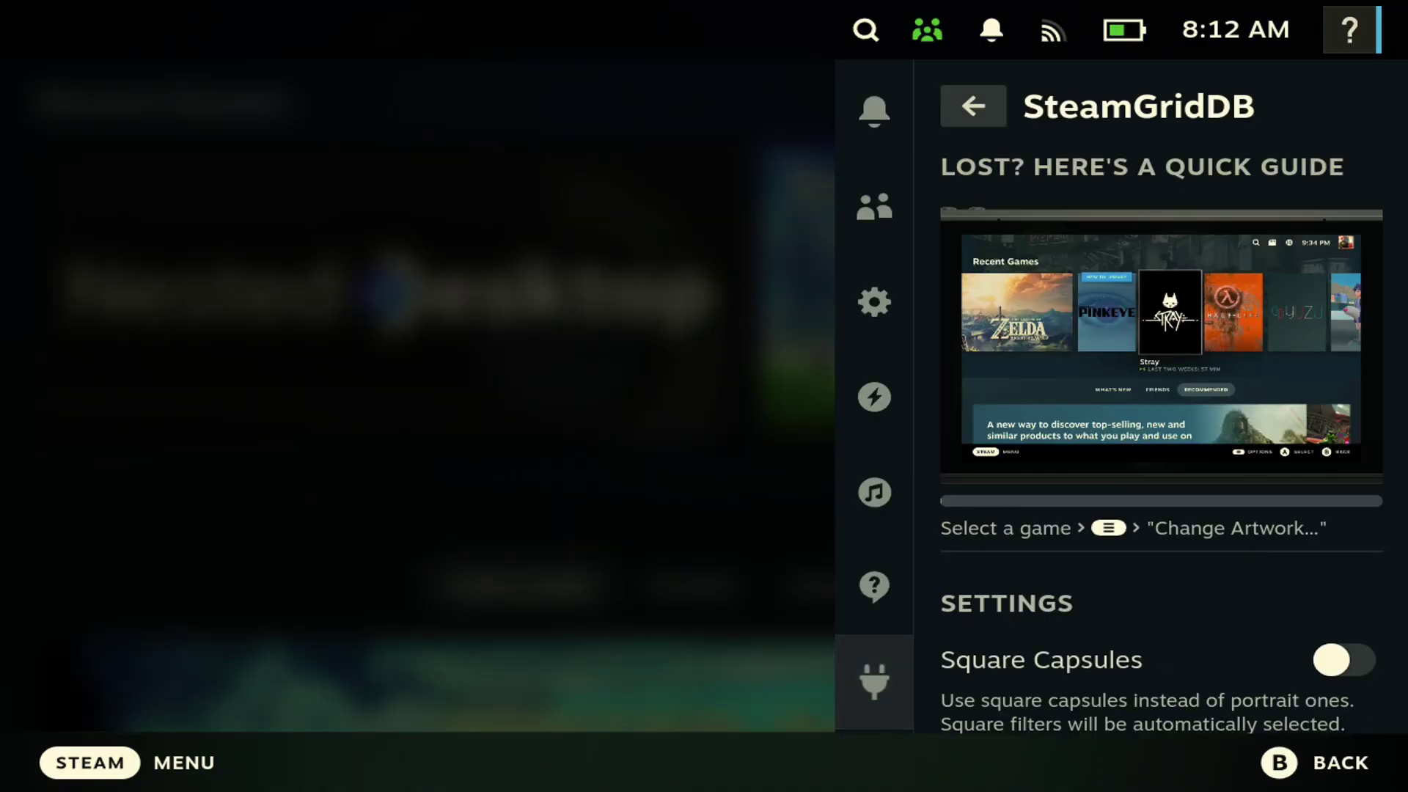
key(Escape)
key(Escape)
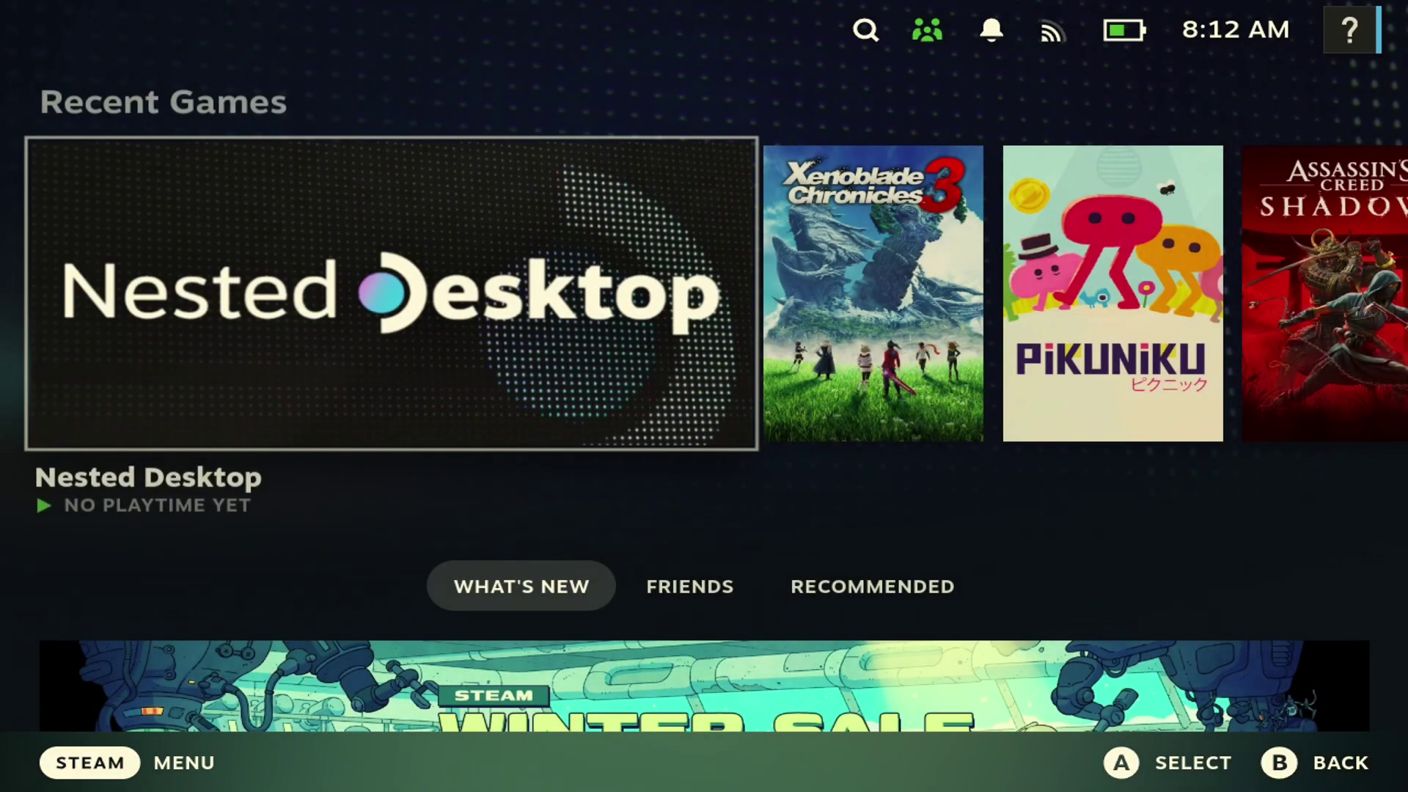
Apply the first SteamGridDB capsule to Nested Desktop via Change Artwork
key(Menu)
key(Down)
key(Down)
key(Down)
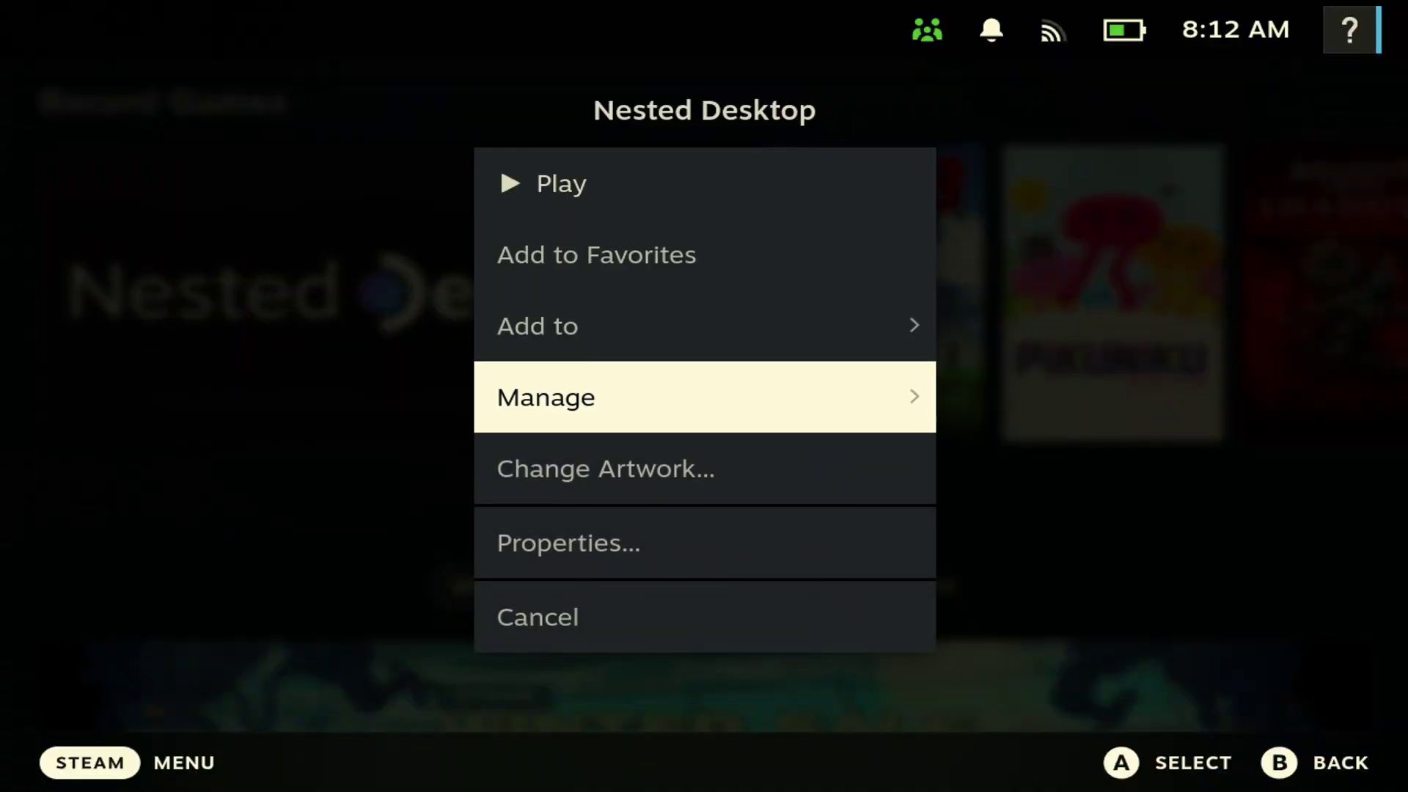
key(Down)
key(Return)
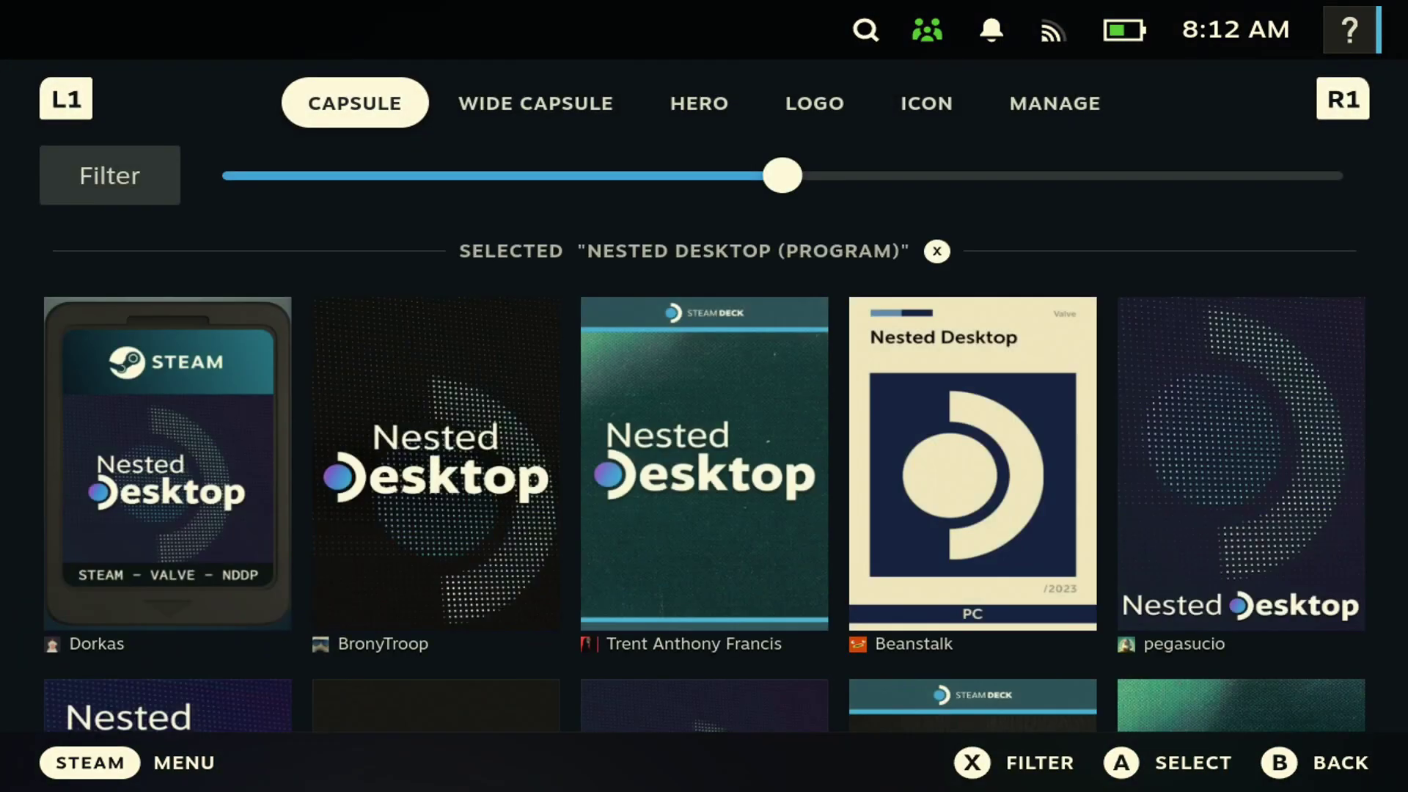
key(Down)
key(Return)
key(Right)
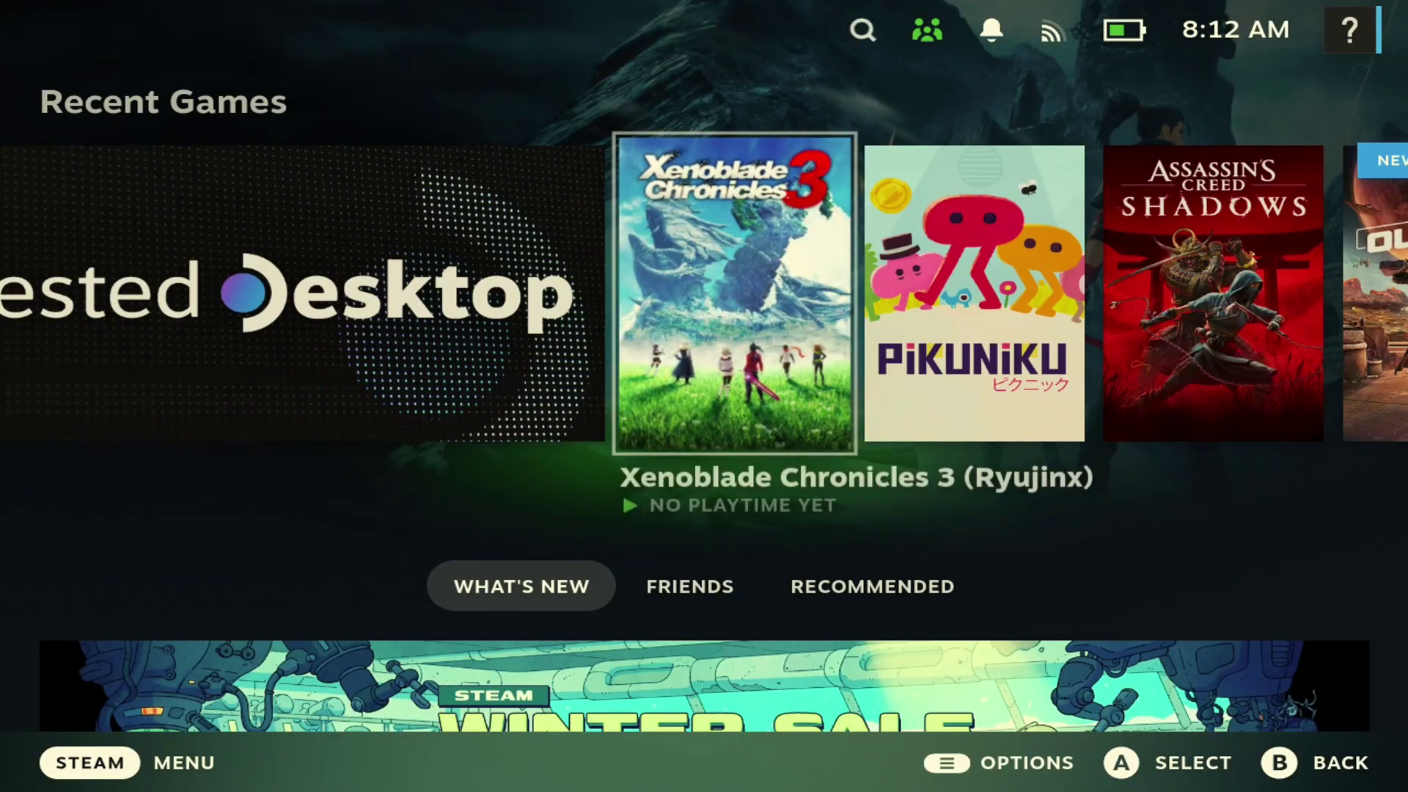
key(Left)
key(Right)
key(Left)
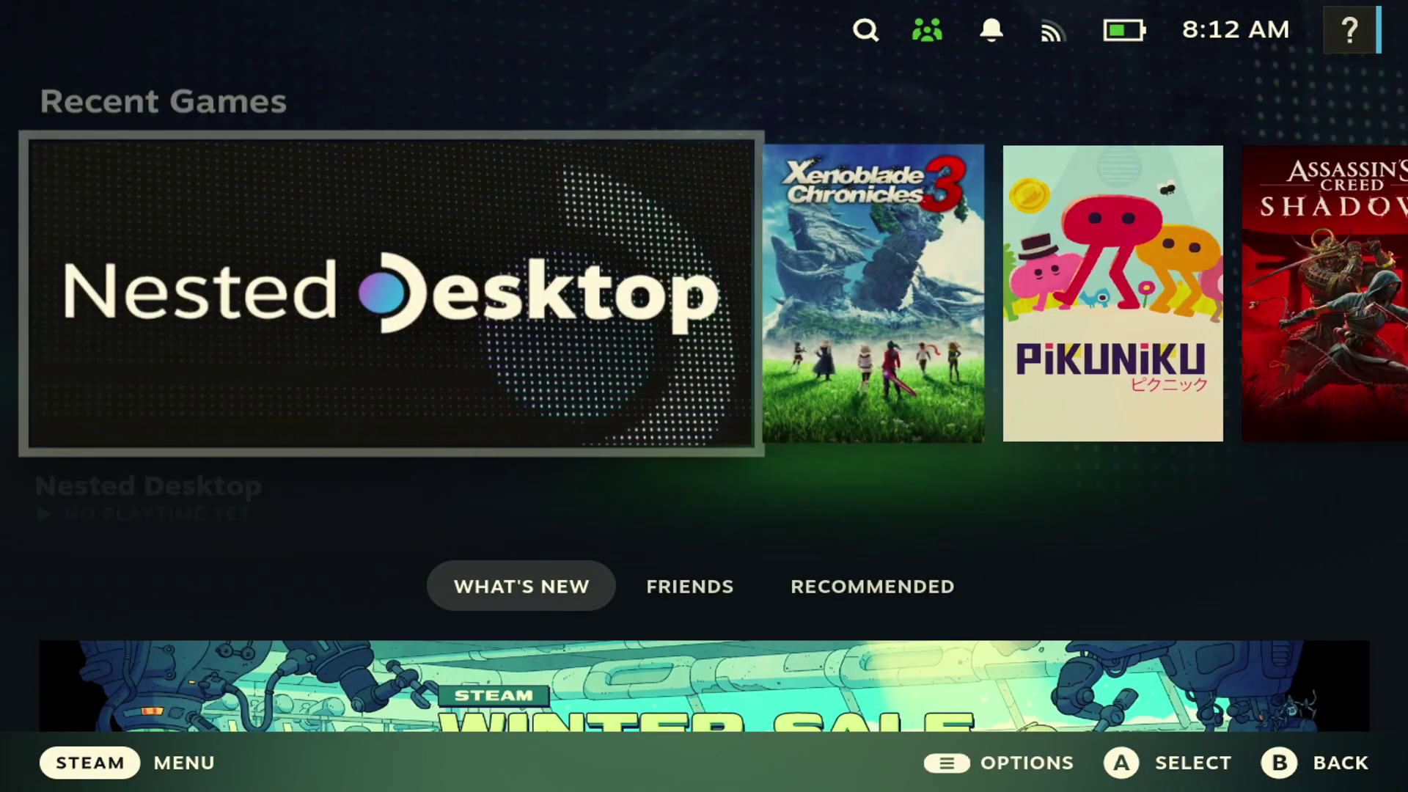
Relaunch Nested Desktop, list Firefox's open tabs, and close the Firefox window
key(Return)
key(Return)
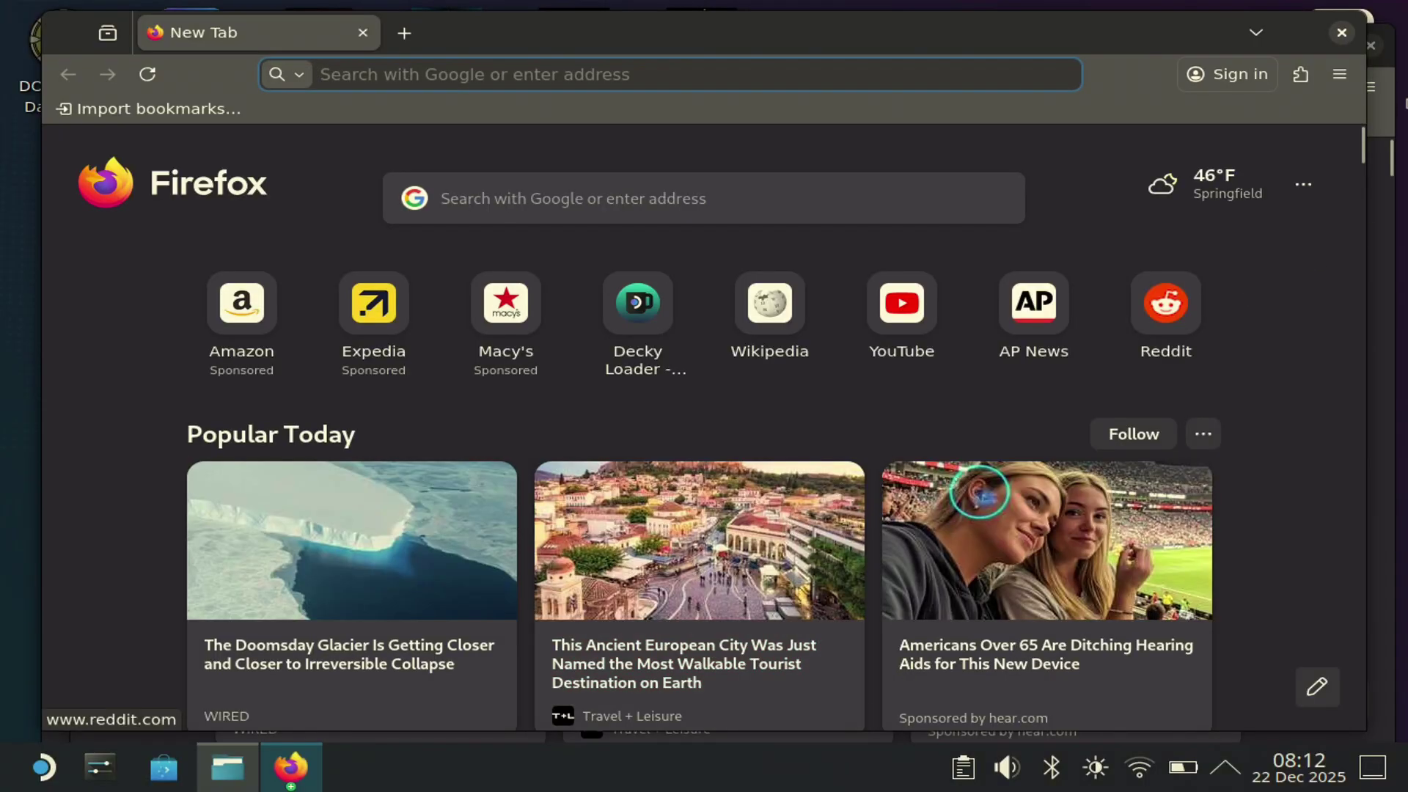
click(1254, 32)
click(1340, 33)
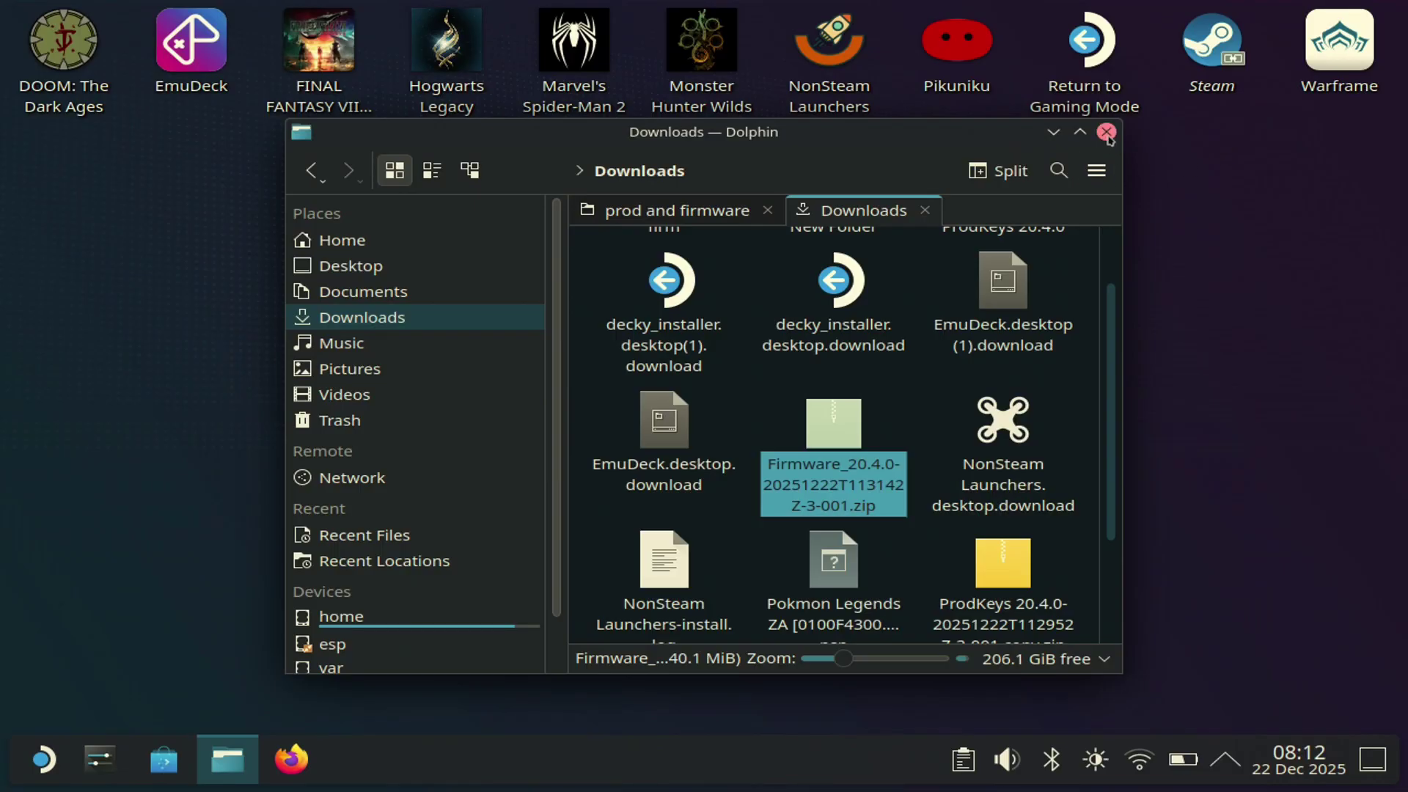
click(1106, 132)
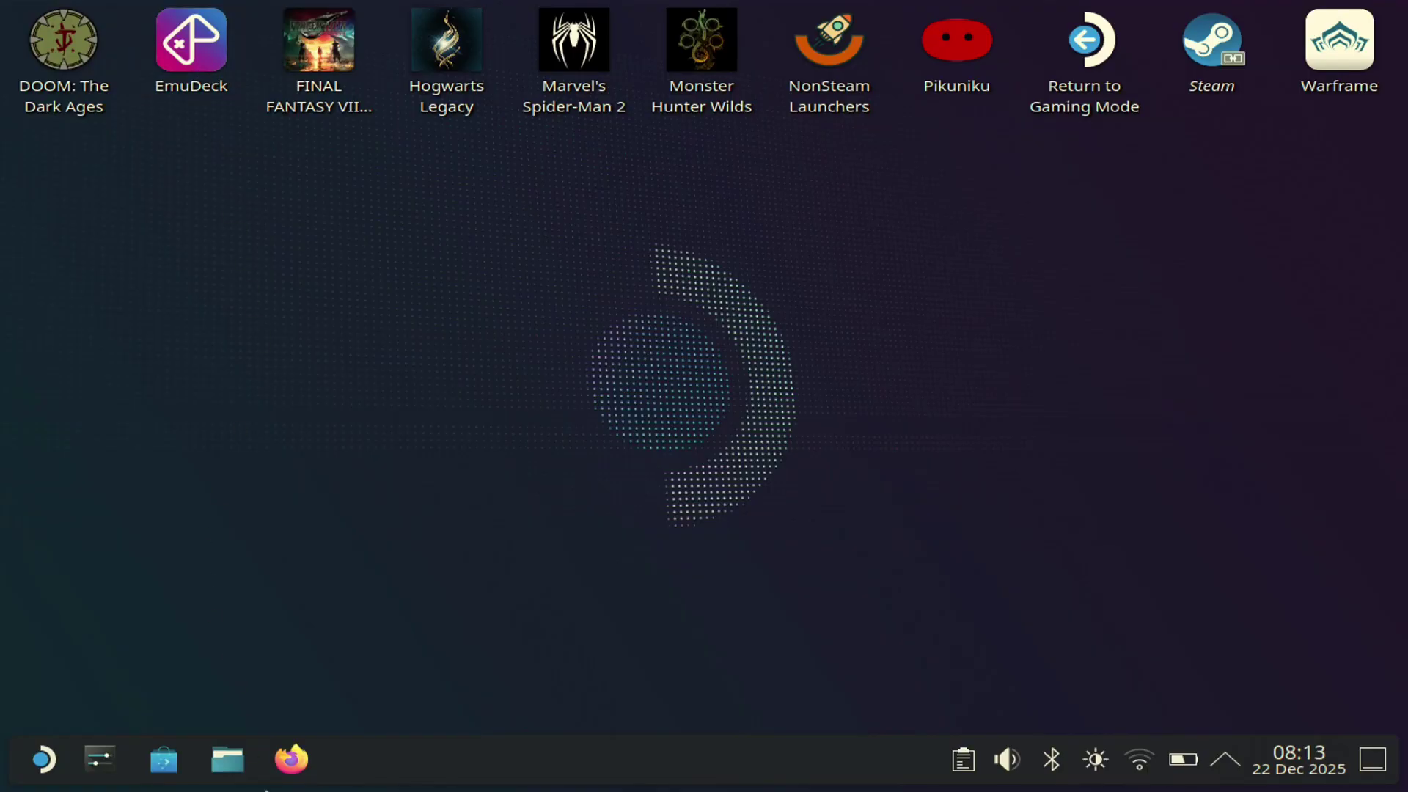
click(227, 759)
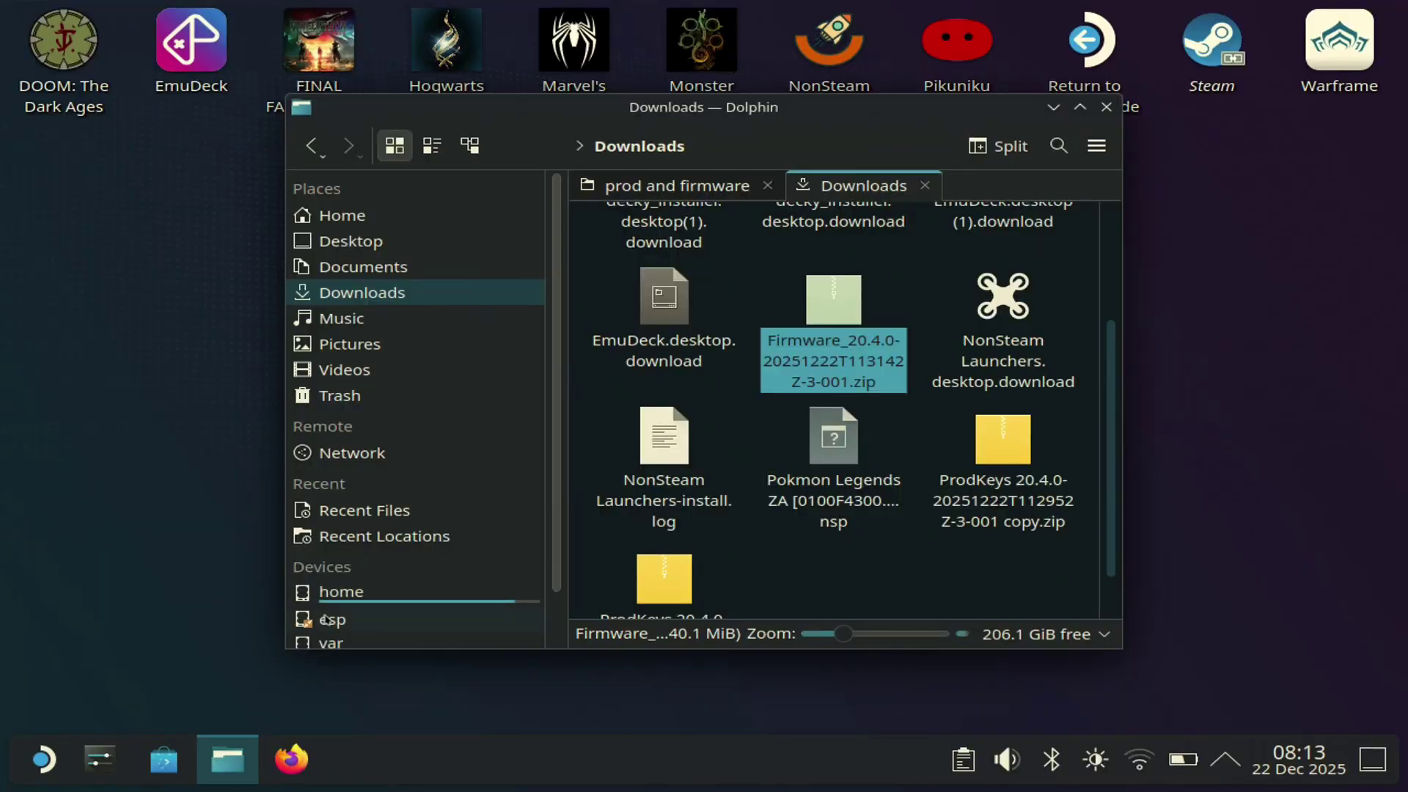